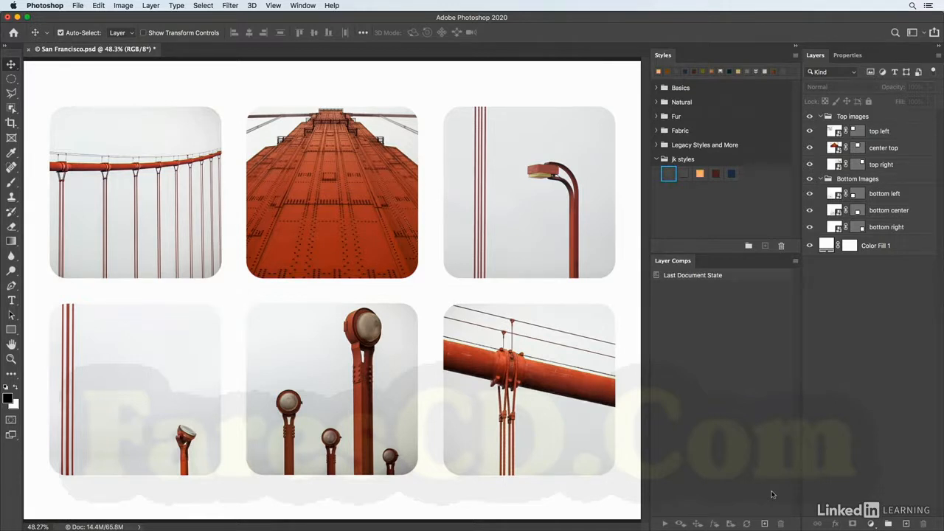
# - Add a Solid Color fill layer in a9bac2 directly above the white Color Fill 1 layer
pyautogui.click(905, 248)
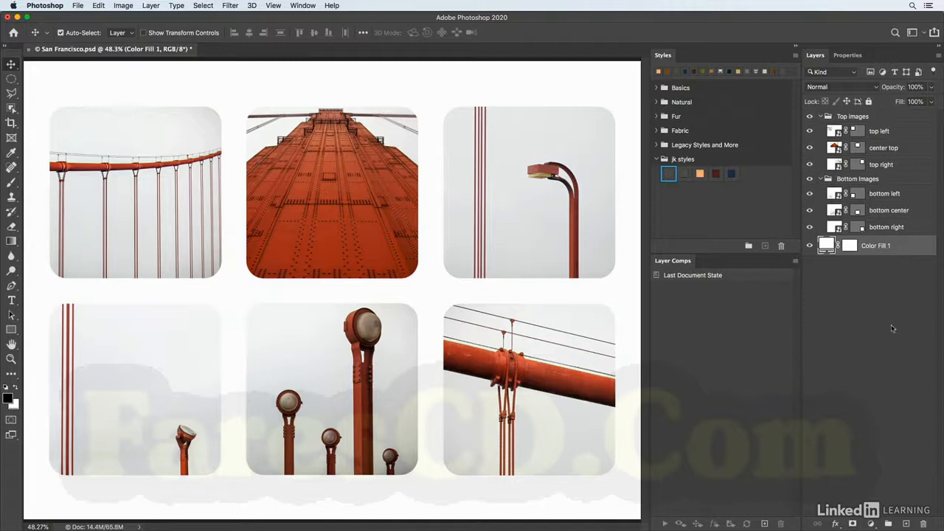
pyautogui.click(872, 523)
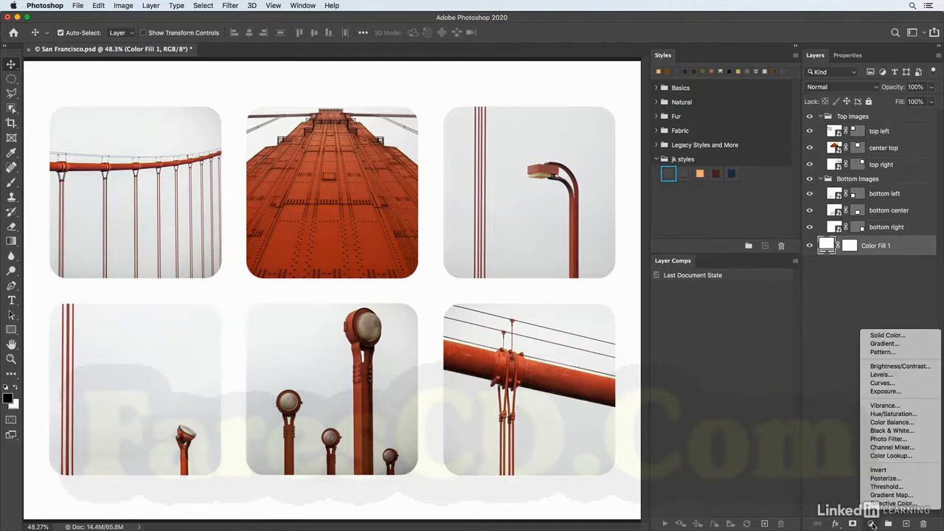
pyautogui.click(898, 339)
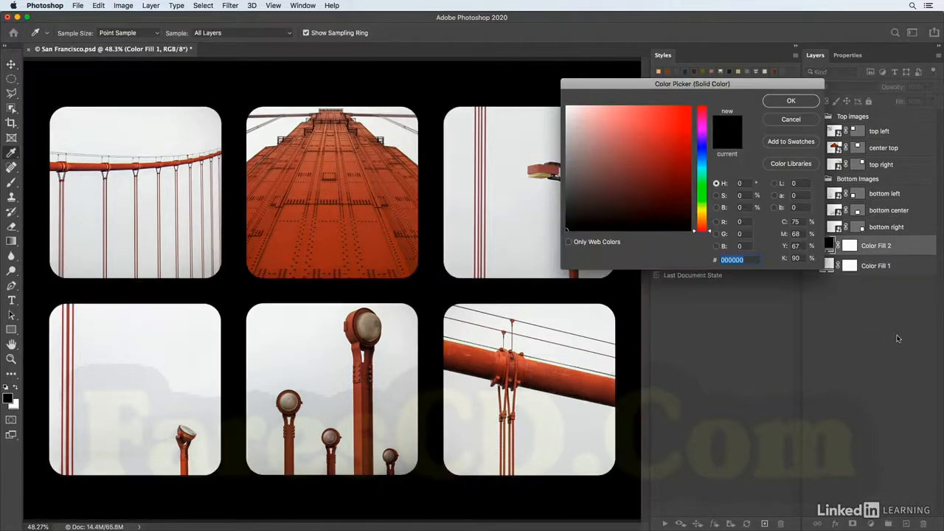
pyautogui.write('a9bac2')
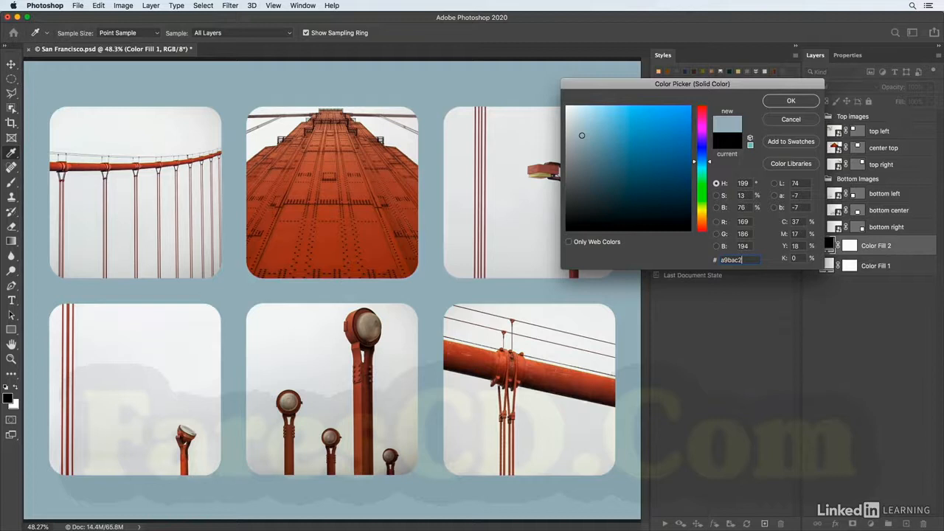
pyautogui.press('Return')
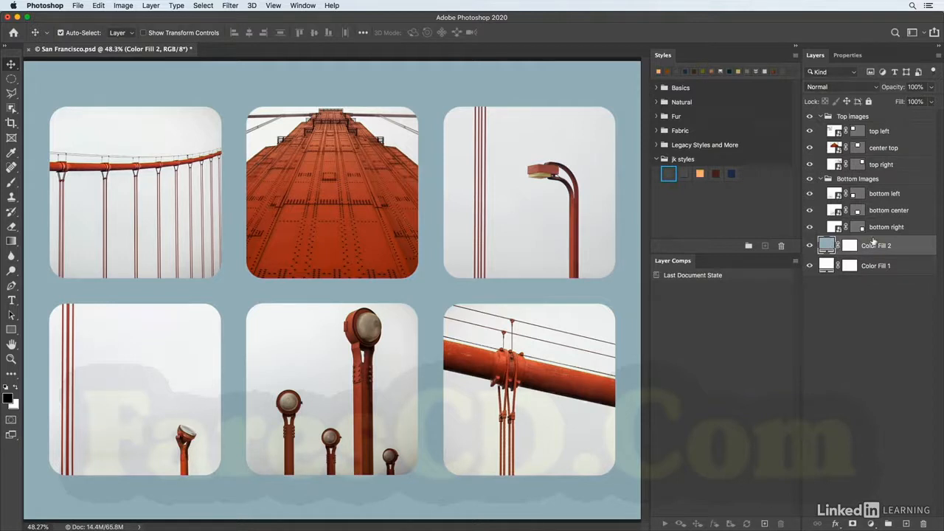
# - Apply the first style from the jk styles group to both the Top images and Bottom Images groups
pyautogui.click(886, 180)
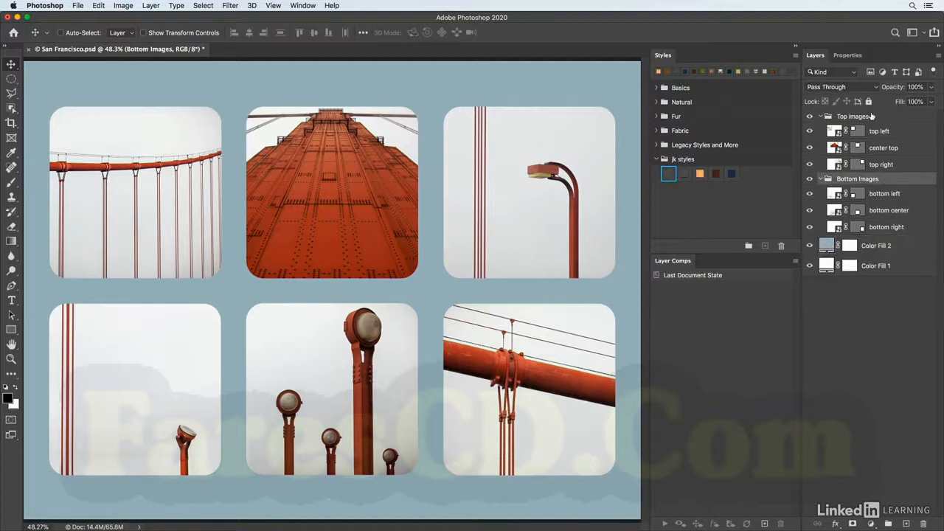
pyautogui.keyDown('super'); pyautogui.click(873, 116); pyautogui.keyUp('super')
pyautogui.click(664, 173)
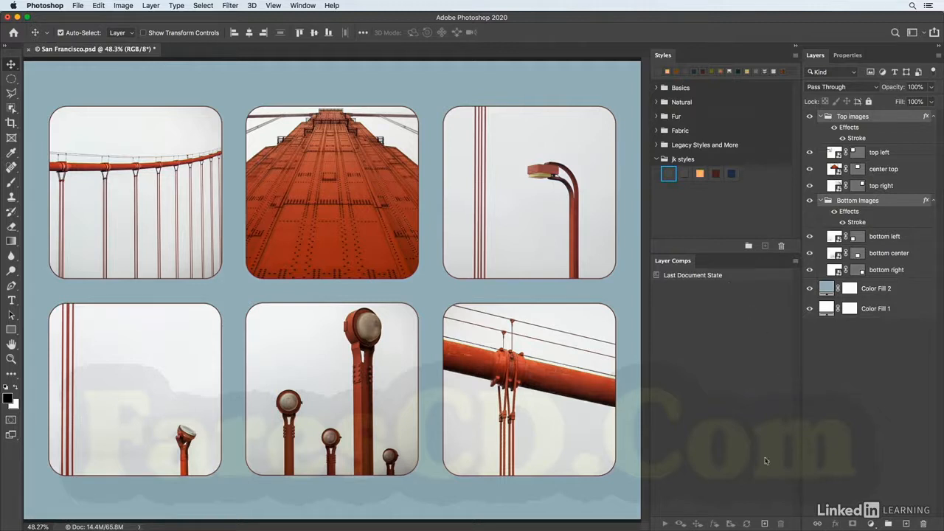
# - Create a layer comp named "blue stroke" that records visibility, position and appearance
pyautogui.click(764, 524)
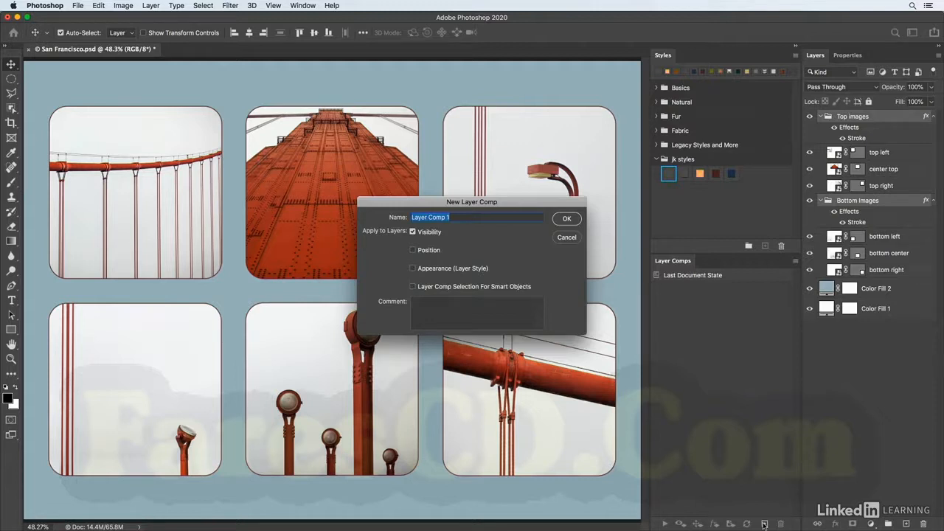
pyautogui.write('blue stroke')
pyautogui.click(414, 251)
pyautogui.click(414, 268)
pyautogui.click(565, 219)
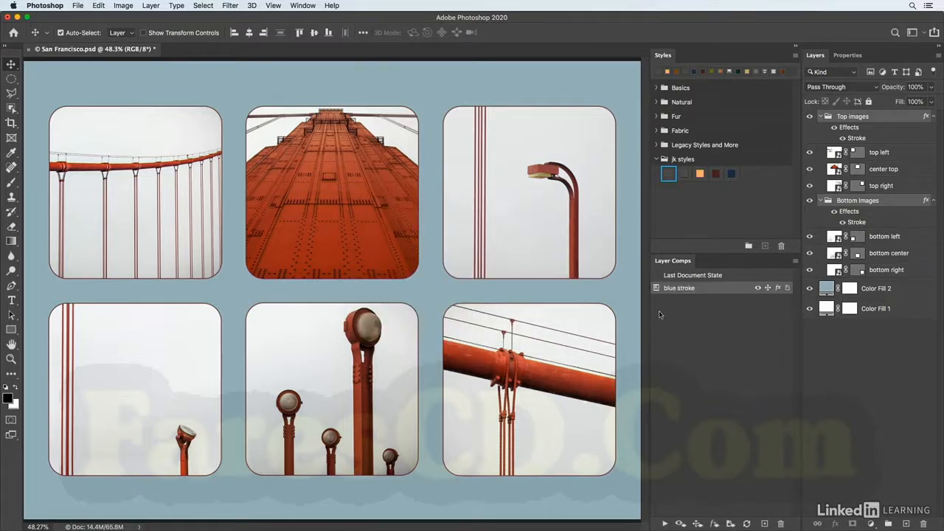
# - Hide the Stroke effect on both the Top images and Bottom Images groups
pyautogui.click(843, 138)
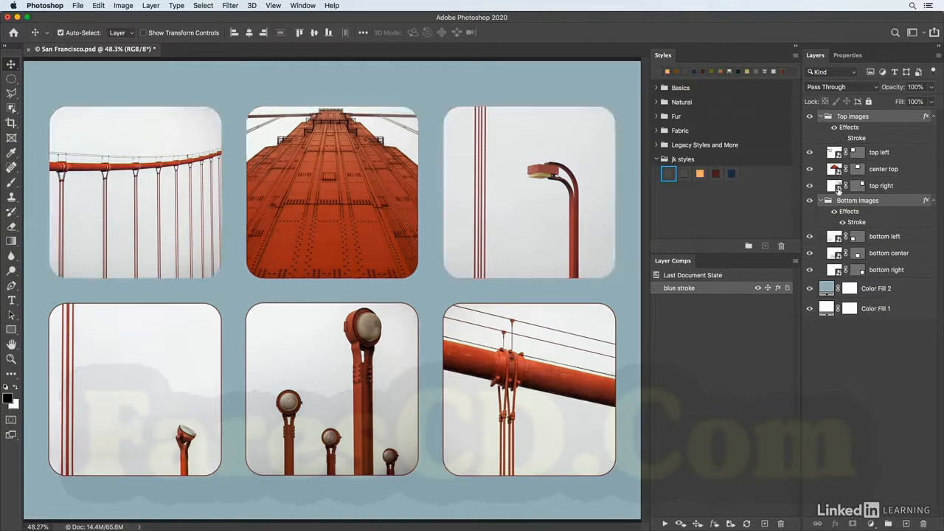
pyautogui.click(843, 222)
pyautogui.click(872, 524)
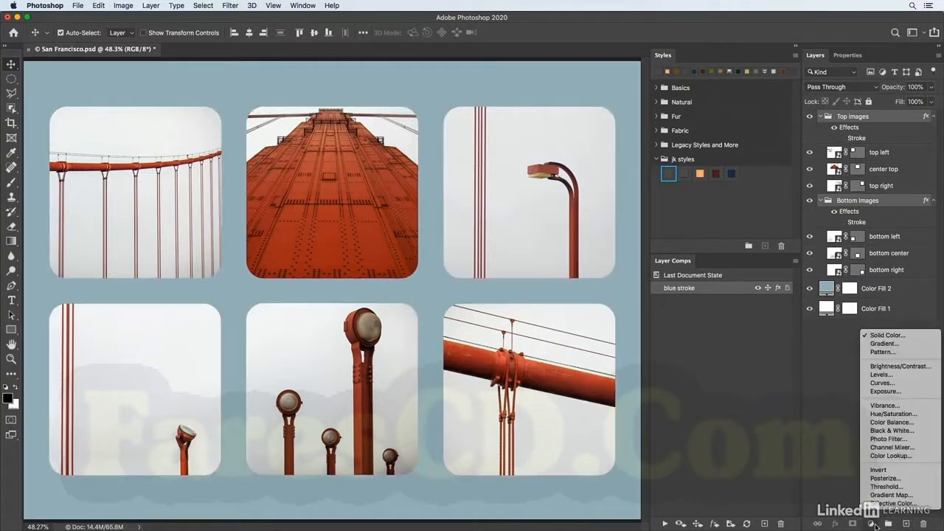
pyautogui.click(873, 524)
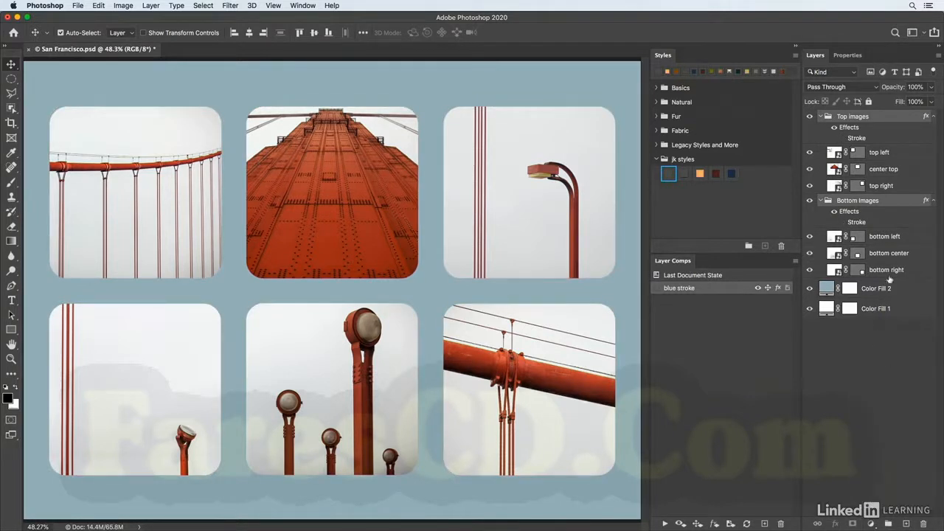
# - Add a Solid Color fill layer above Color Fill 2, sampling the bridge's red and darkening it to 4b1f19
pyautogui.click(903, 288)
pyautogui.click(872, 524)
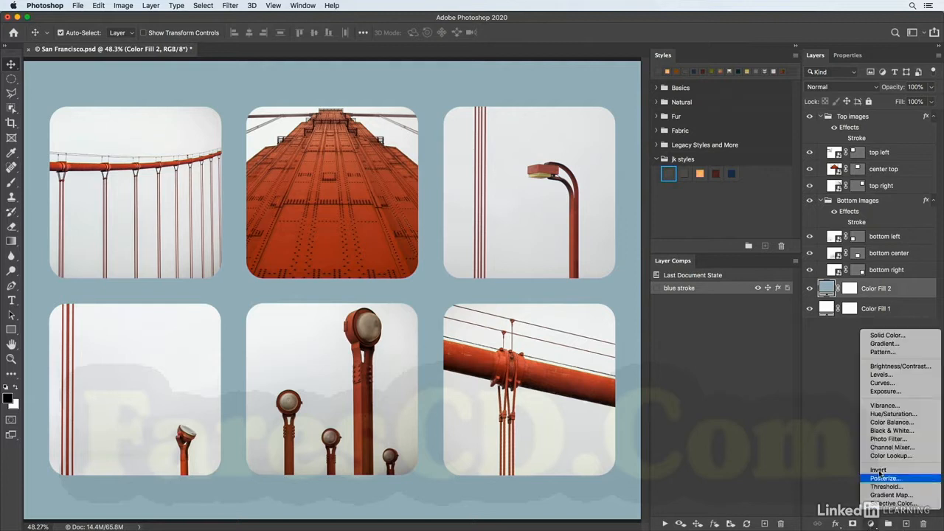
pyautogui.click(903, 335)
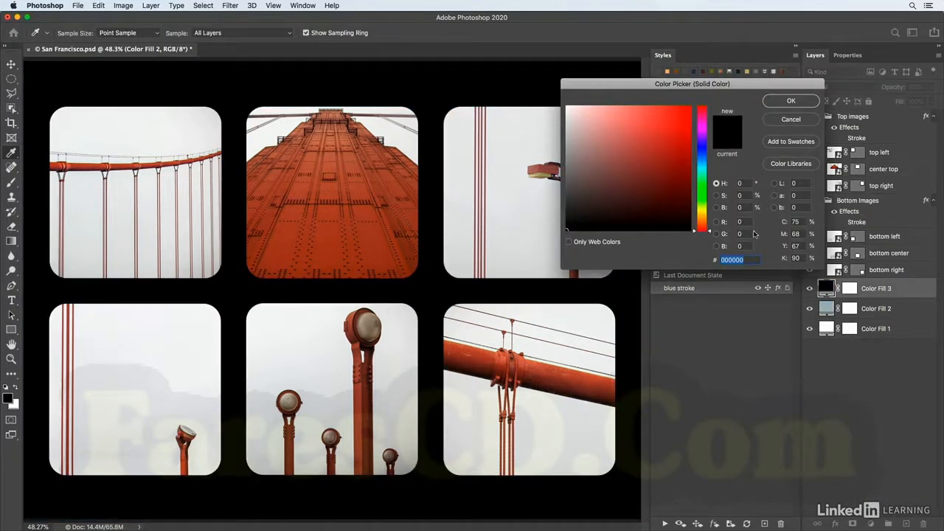
pyautogui.click(488, 359)
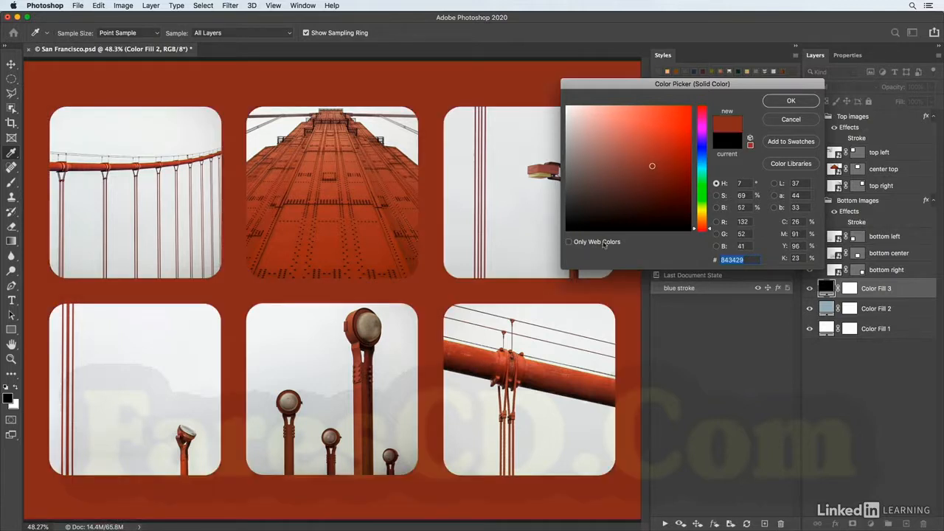
pyautogui.click(649, 194)
pyautogui.moveTo(649, 195); pyautogui.dragTo(650, 194)
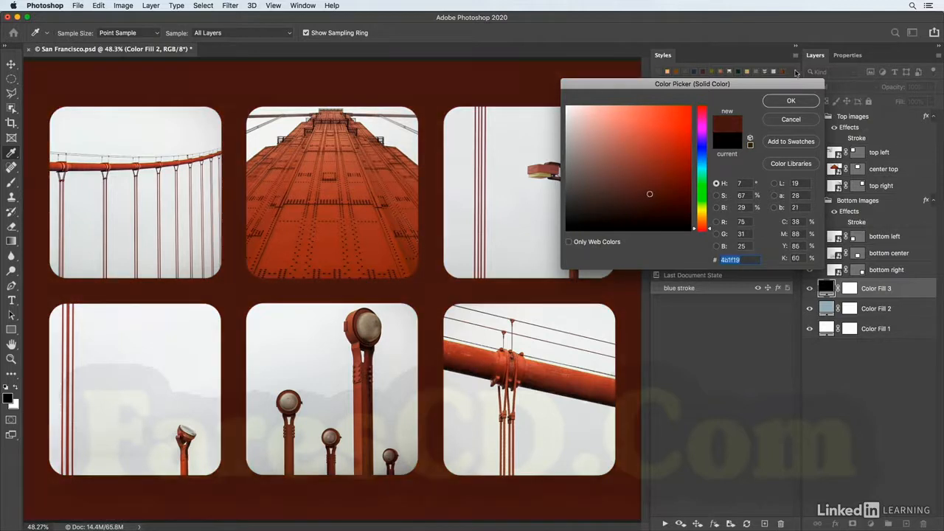
pyautogui.click(790, 101)
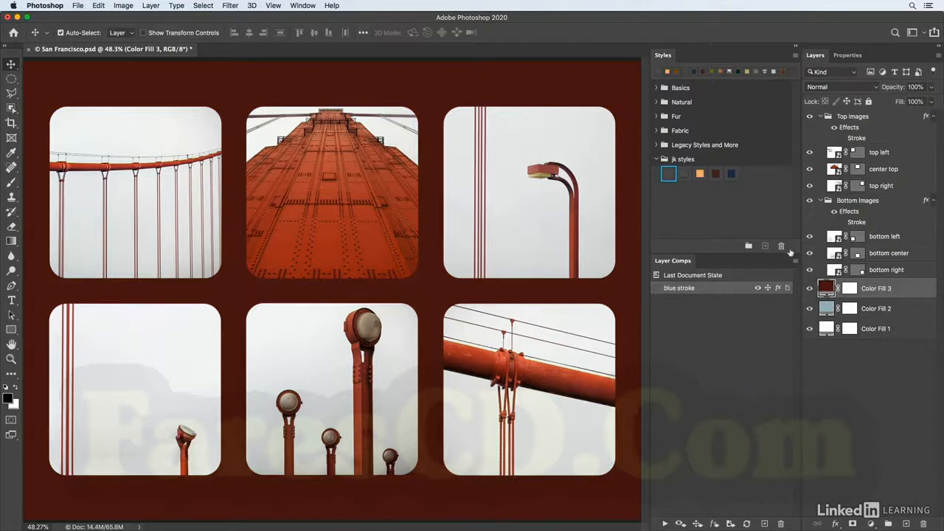
# - Create a layer comp named "red background" that records visibility, position and appearance
pyautogui.click(766, 524)
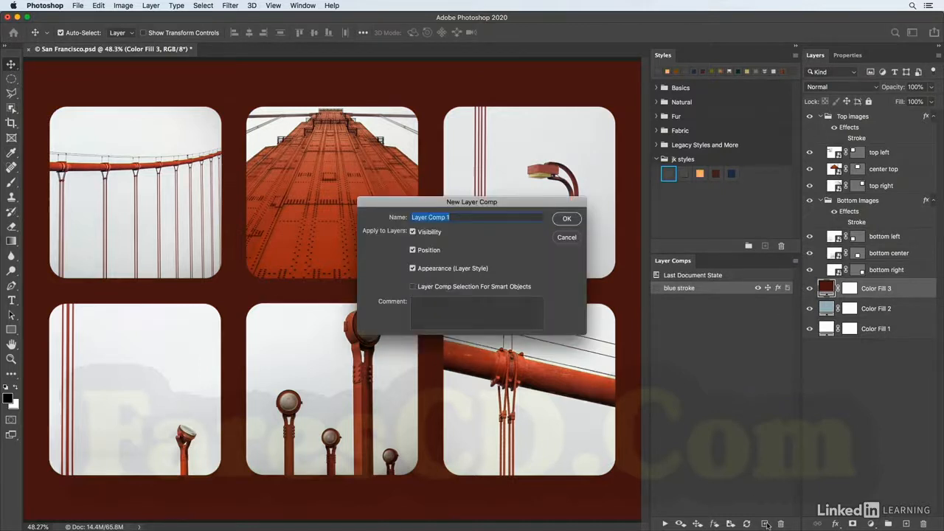
pyautogui.write('red background')
pyautogui.click(569, 219)
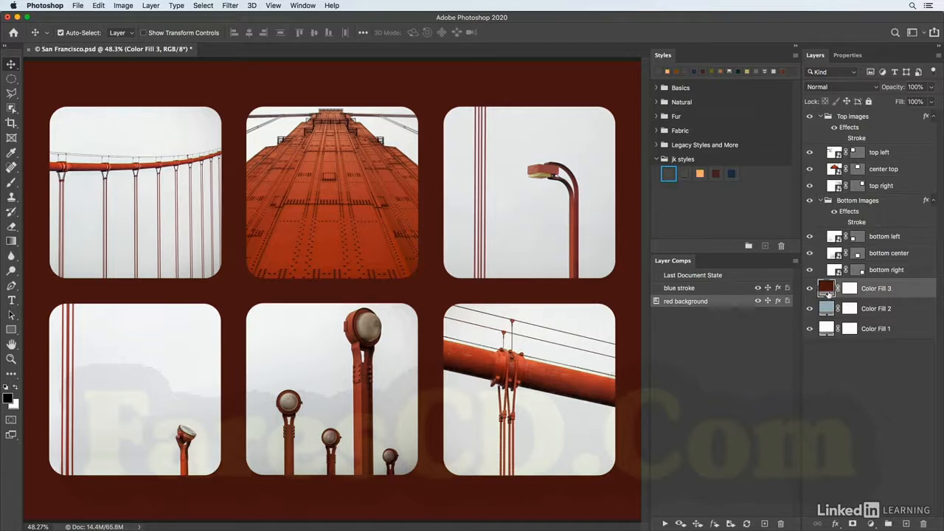
# - Hide the dark red and blue fill layers, and swap the positions of the top center and bottom center photos
pyautogui.click(809, 288)
pyautogui.click(810, 309)
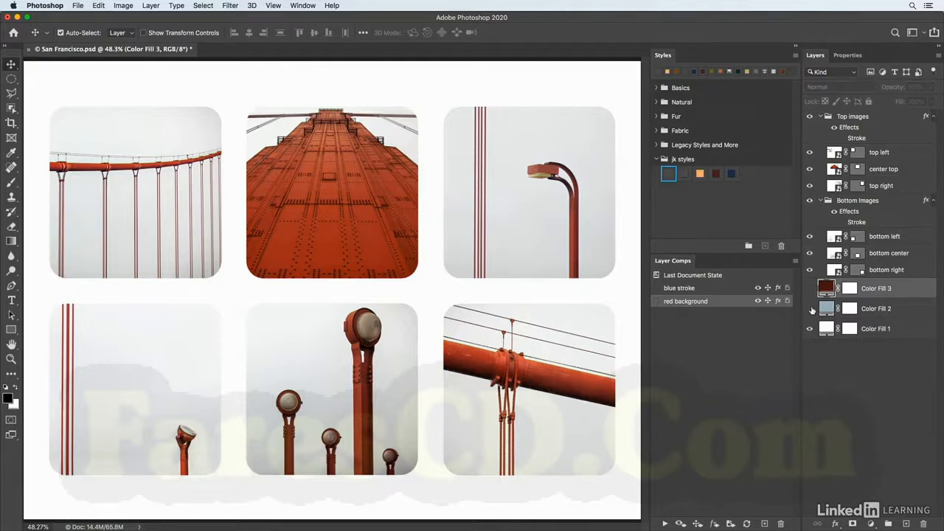
pyautogui.press('v')
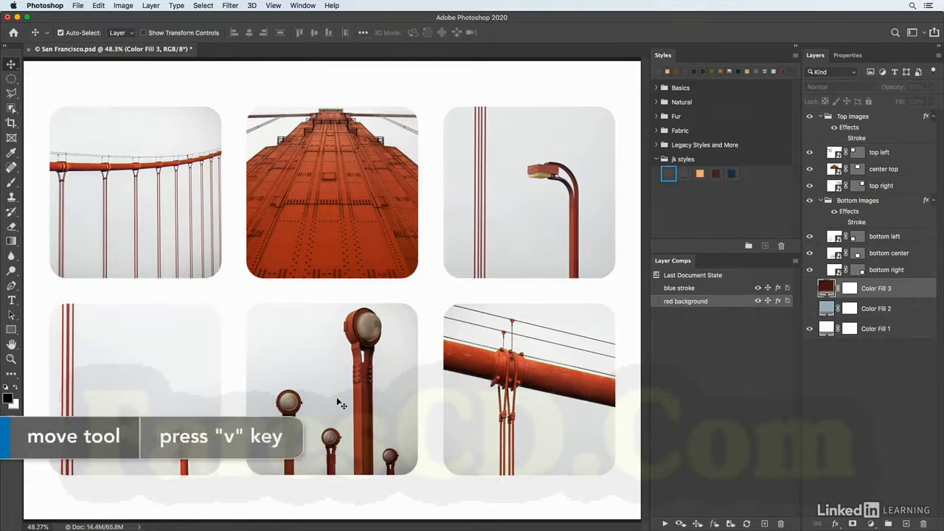
pyautogui.press('super')
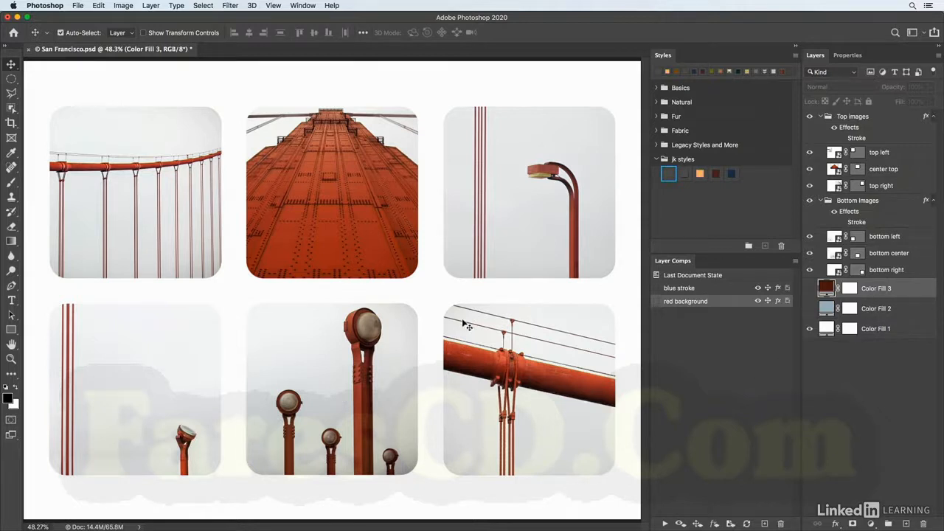
pyautogui.keyDown('super'); pyautogui.click(377, 369); pyautogui.keyUp('super')
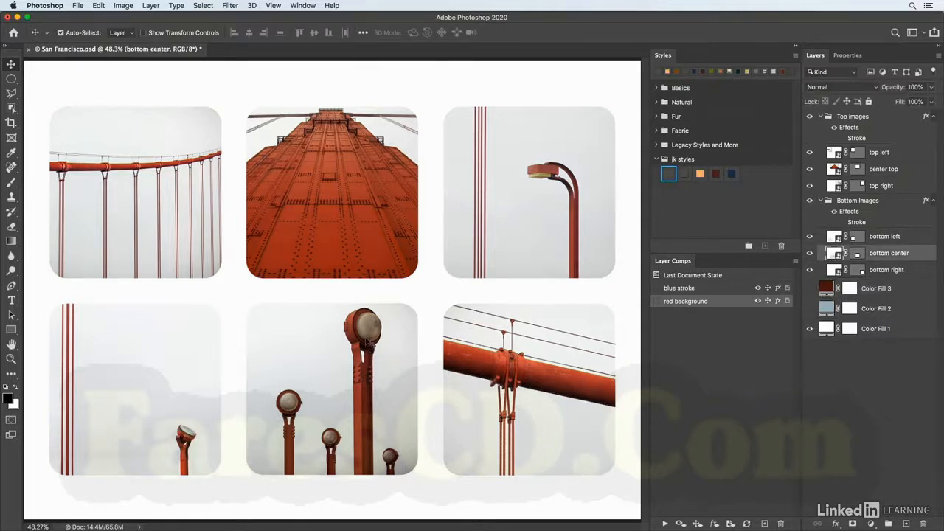
pyautogui.moveTo(321, 351); pyautogui.dragTo(311, 150)
pyautogui.keyDown('super'); pyautogui.click(332, 289); pyautogui.keyUp('super')
pyautogui.moveTo(331, 190); pyautogui.dragTo(334, 382)
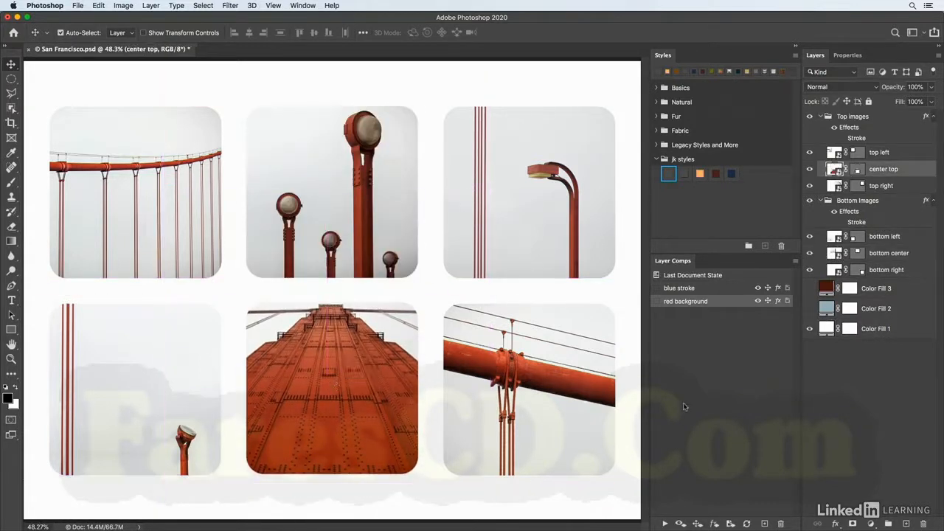
# - Create a layer comp named "swap photos" that records visibility, position and appearance
pyautogui.click(764, 524)
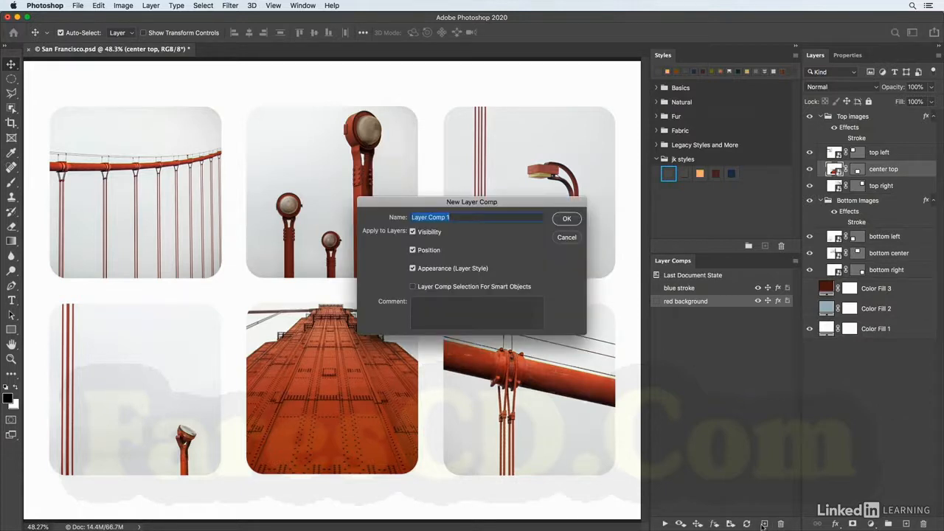
pyautogui.write('swap photos')
pyautogui.press('Return')
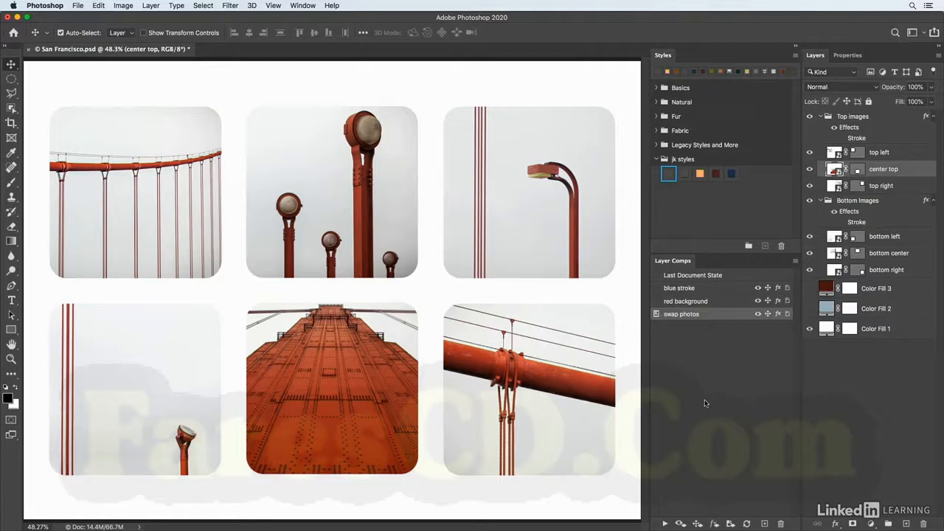
# - Preview the blue stroke, red background and swap photos layer comps one after another
pyautogui.click(656, 288)
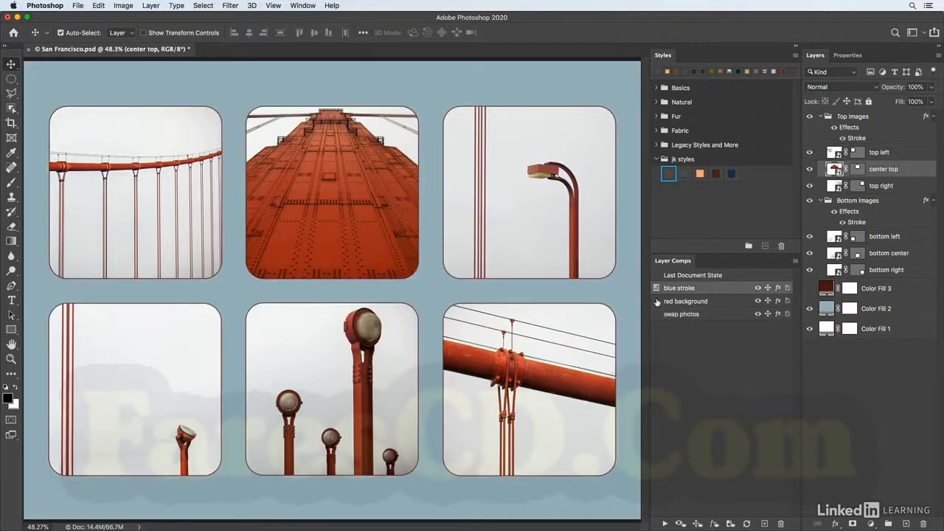
pyautogui.click(656, 301)
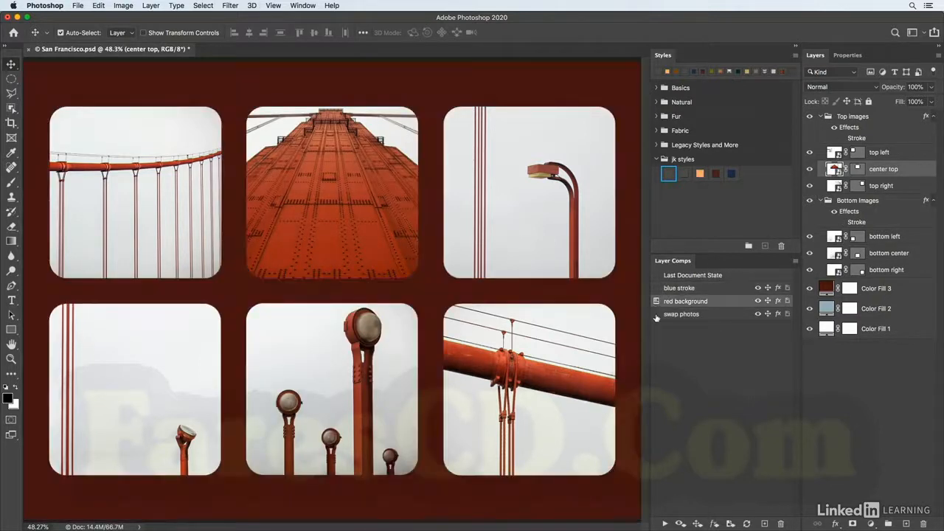
pyautogui.click(656, 315)
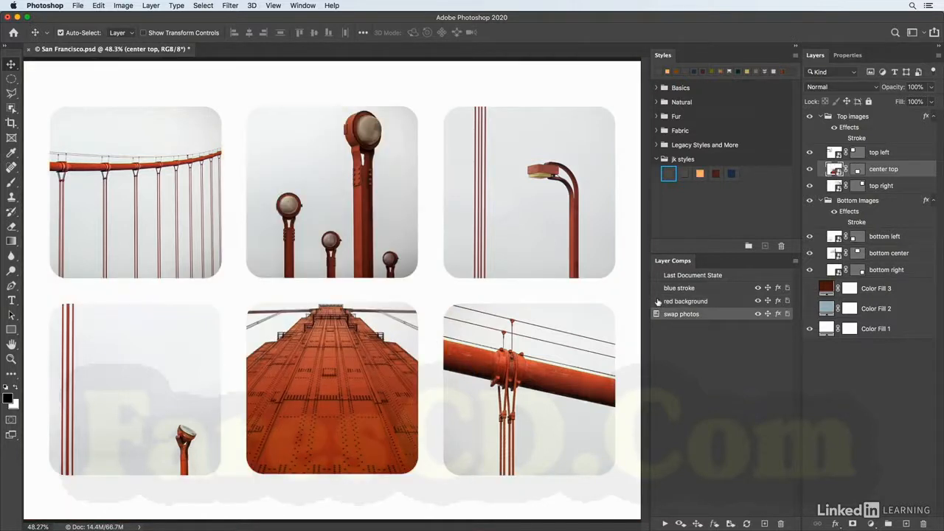
# - Try to save the layered document under the new file name San Francisco_01.psd
pyautogui.click(77, 7)
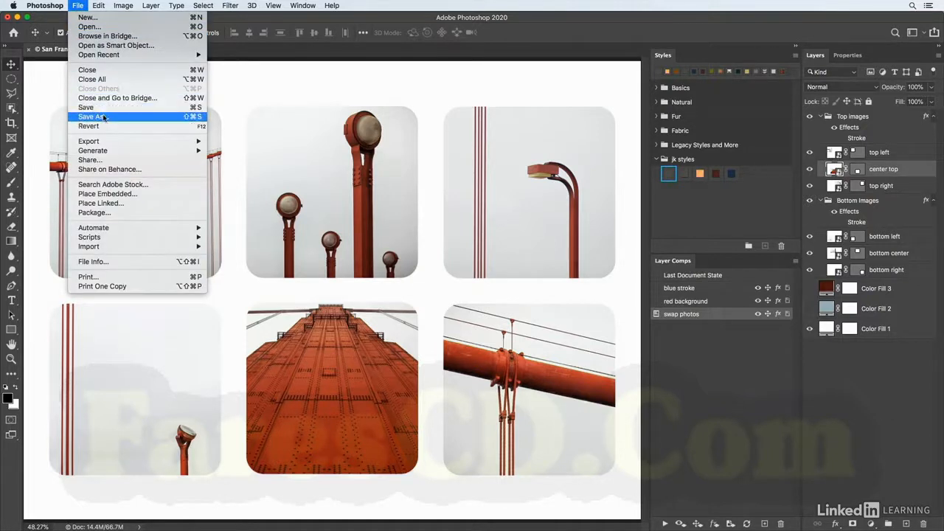
pyautogui.click(103, 118)
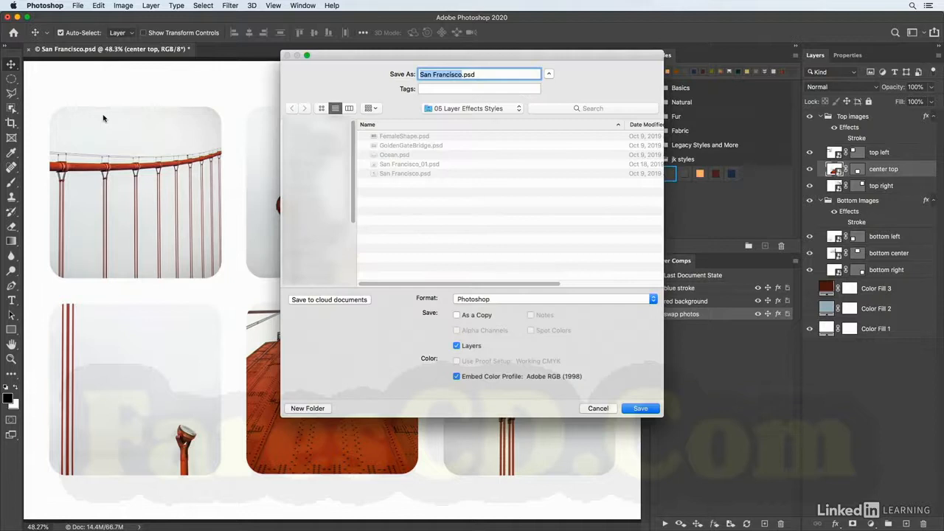
pyautogui.press('Right')
pyautogui.write('_01')
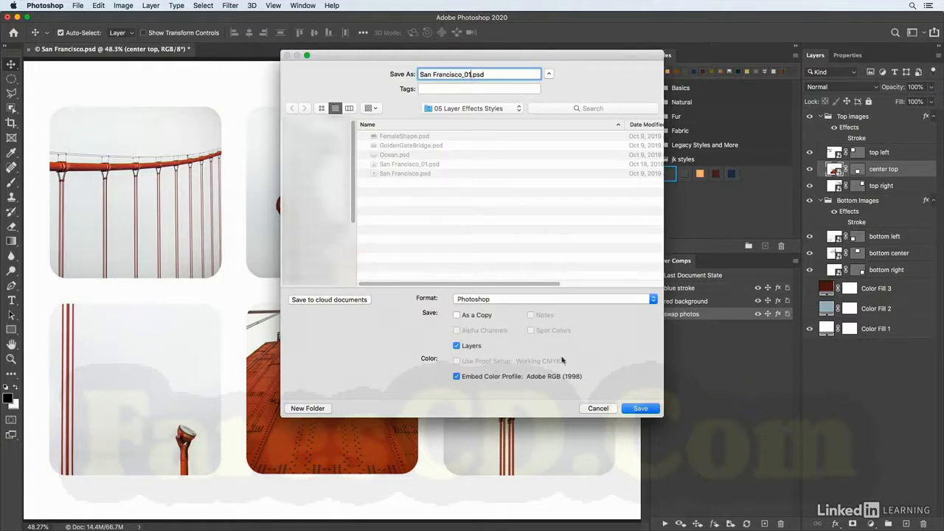
pyautogui.click(640, 409)
pyautogui.click(641, 410)
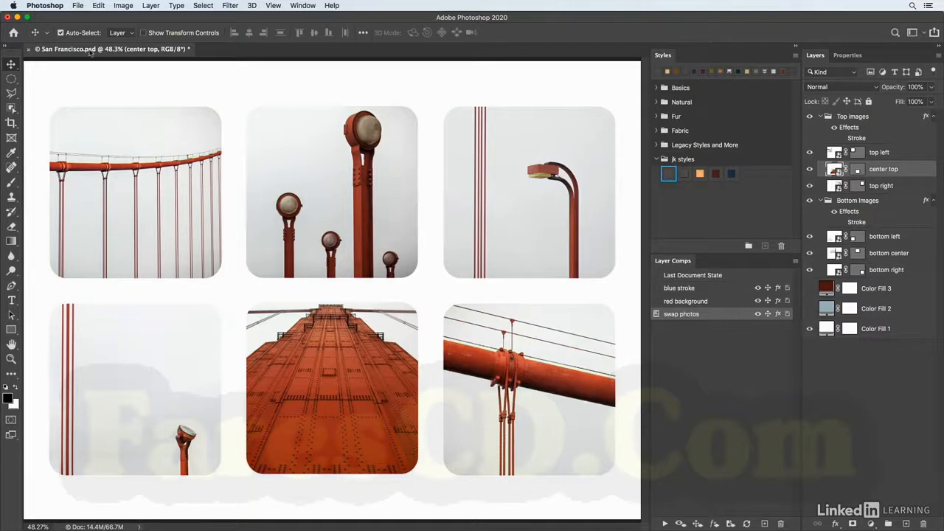
pyautogui.click(79, 5)
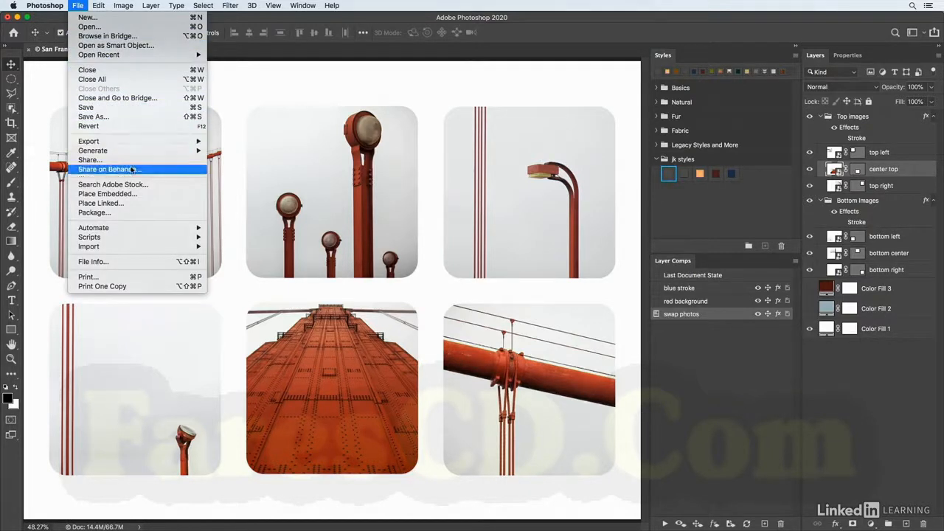
pyautogui.moveTo(137, 142)
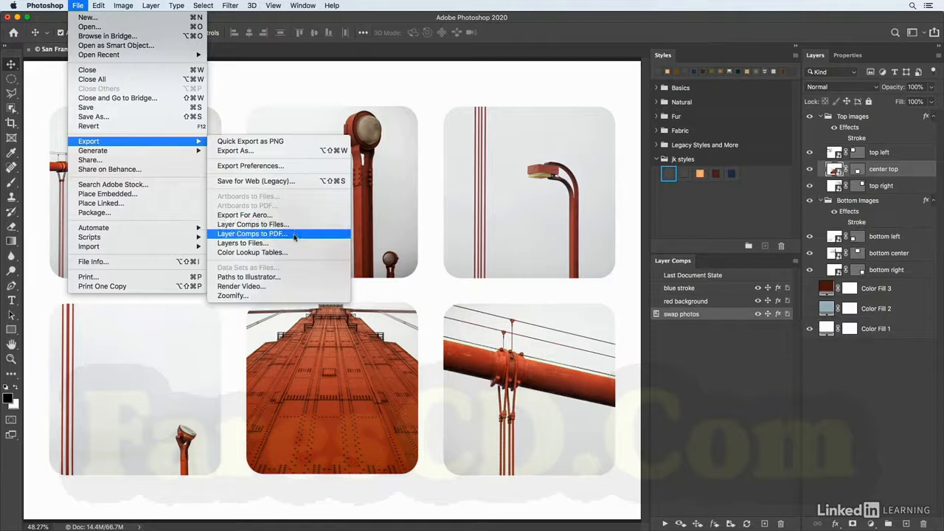
pyautogui.click(567, 275)
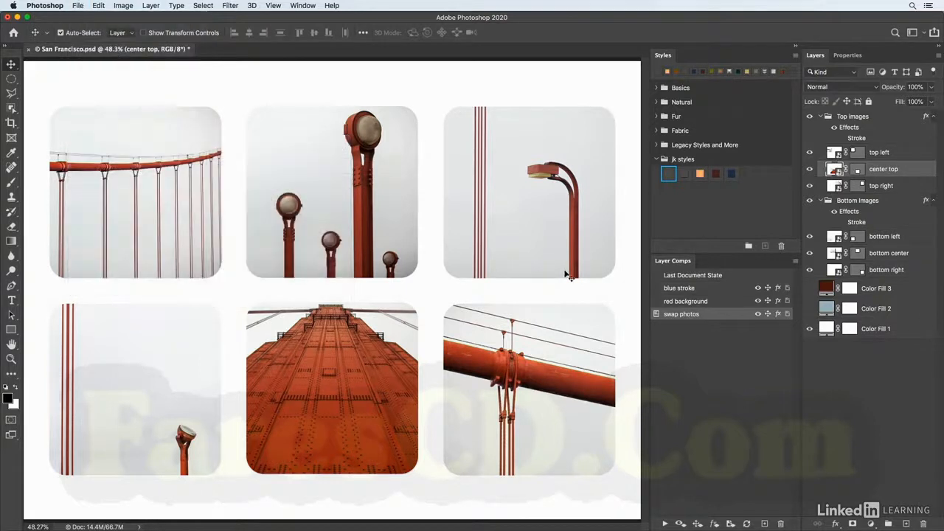